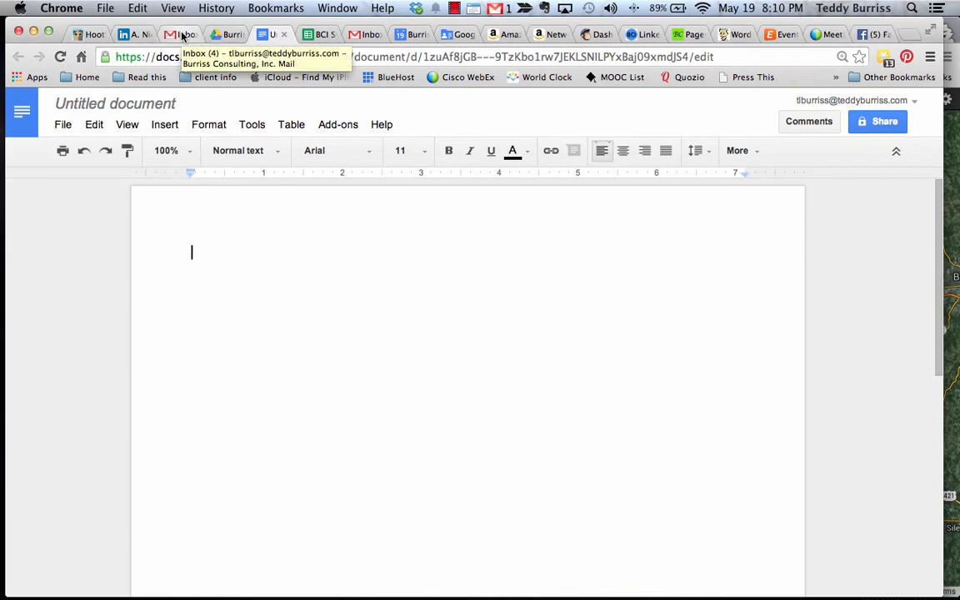
Switch to the Google Drive tab showing the company's files folder
left_click(226, 34)
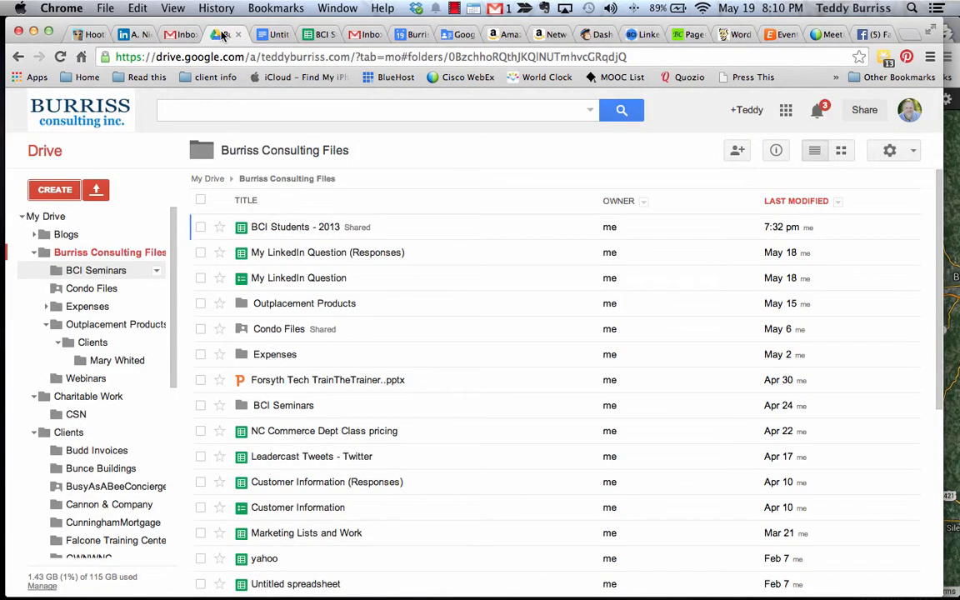
Launch Google Maps from the More section of Drive's Google apps grid
left_click(786, 110)
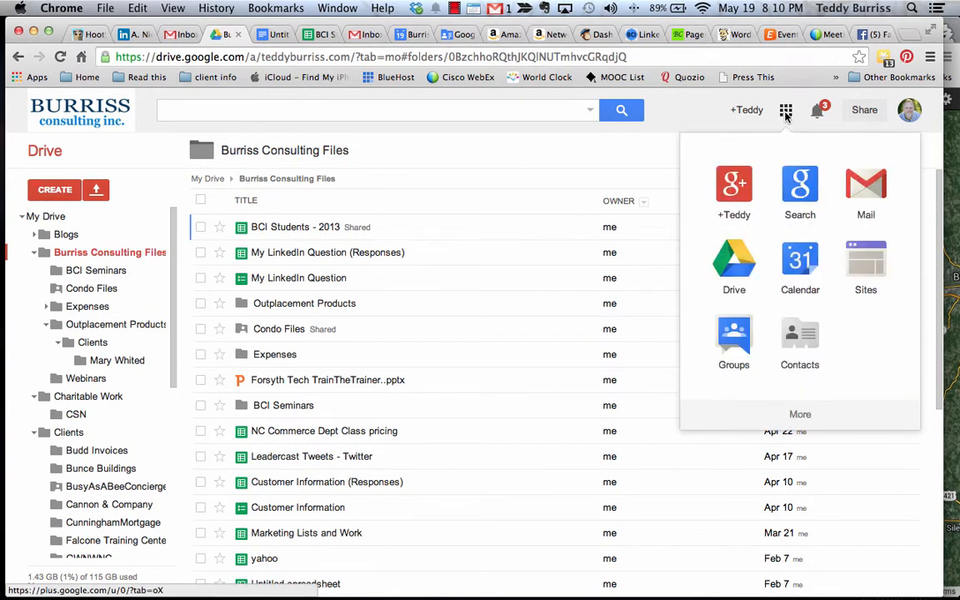
left_click(802, 415)
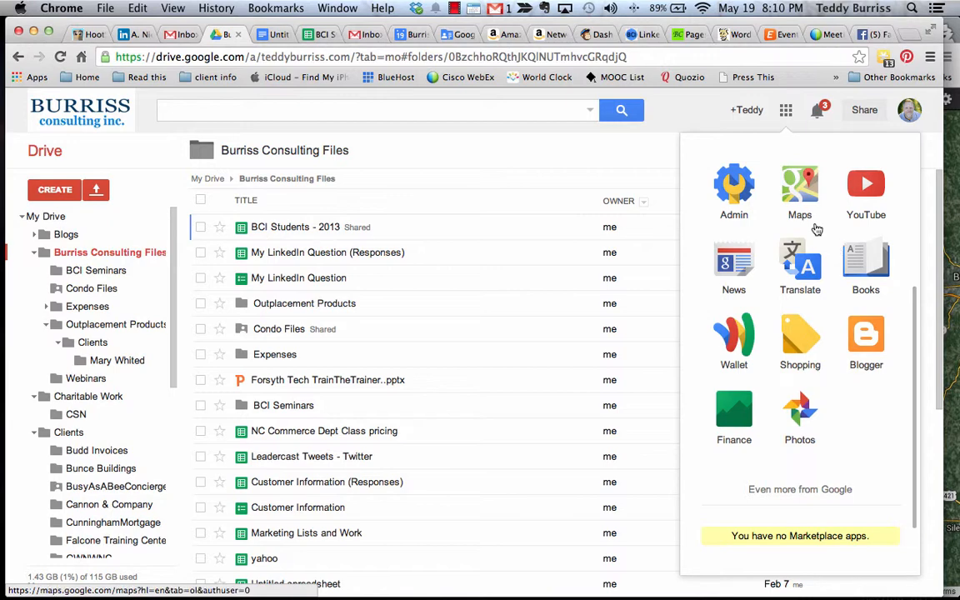
left_click(802, 196)
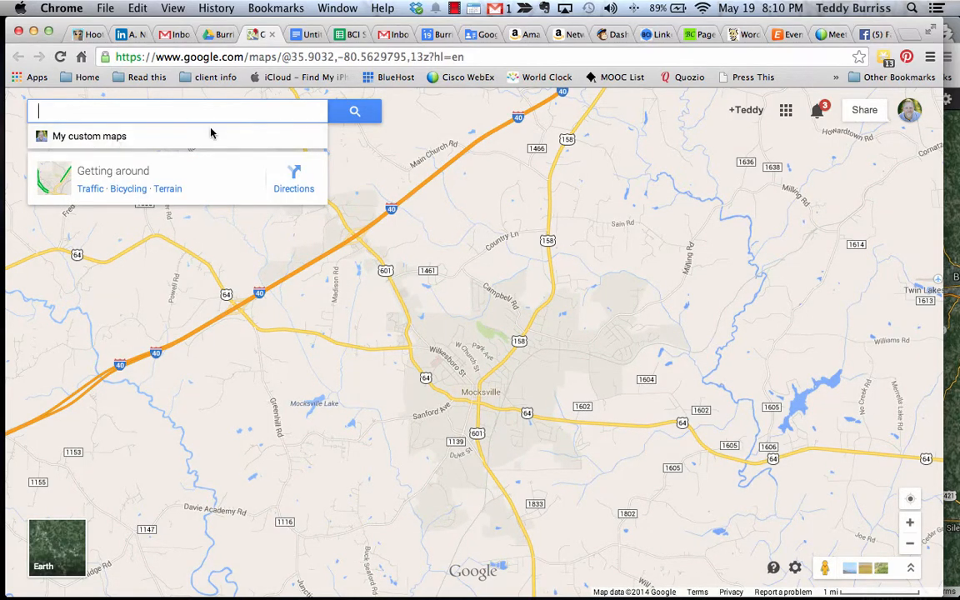
Create a new map from the My custom maps list
left_click(83, 138)
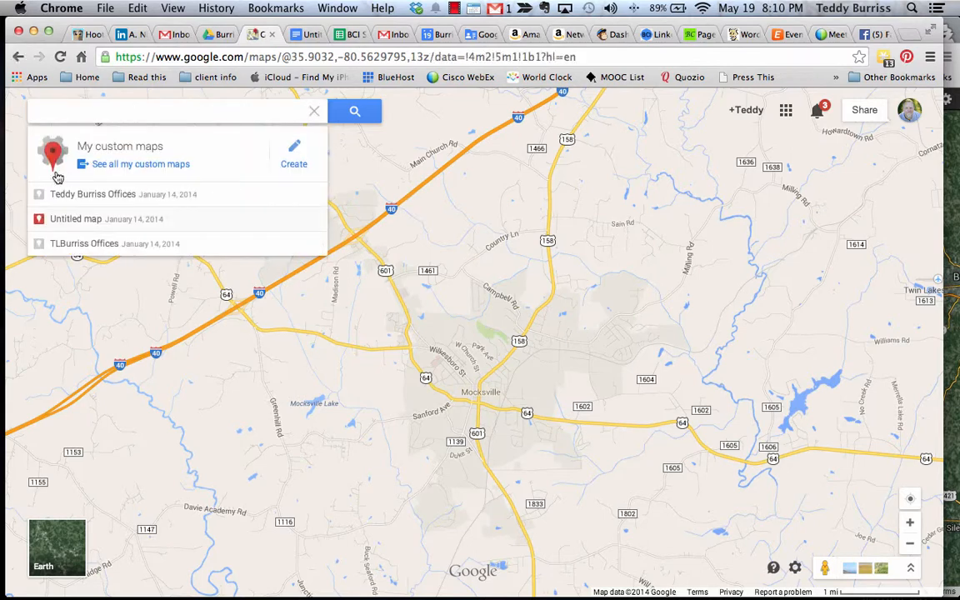
left_click(292, 156)
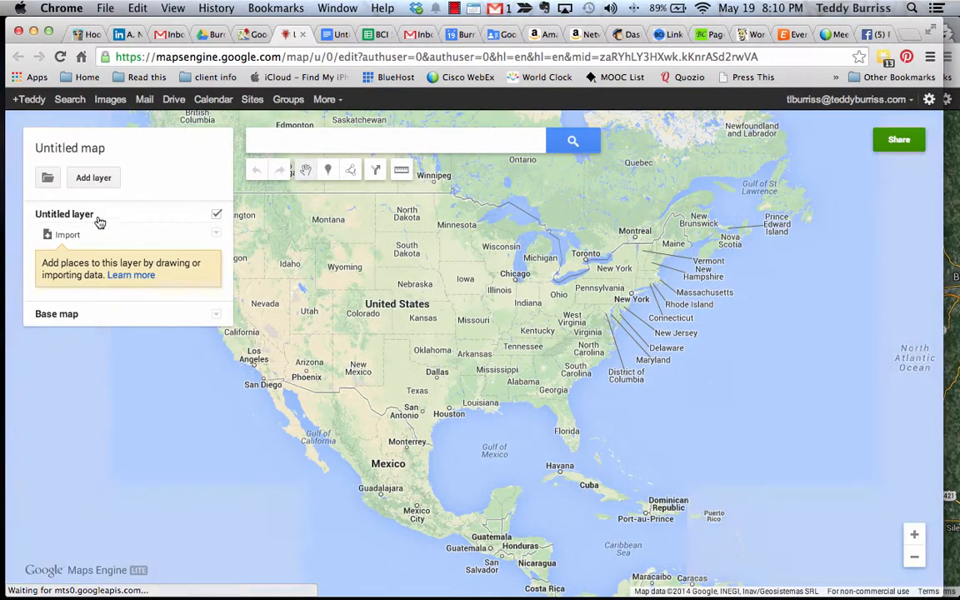
Retitle the untitled map 'Test Map' and save the name
left_click(86, 151)
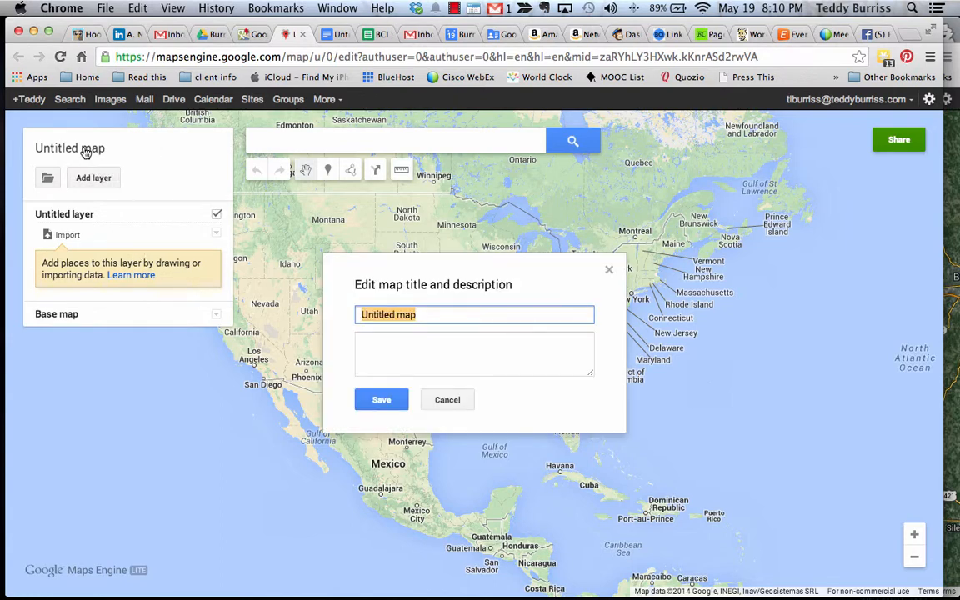
type("Te")
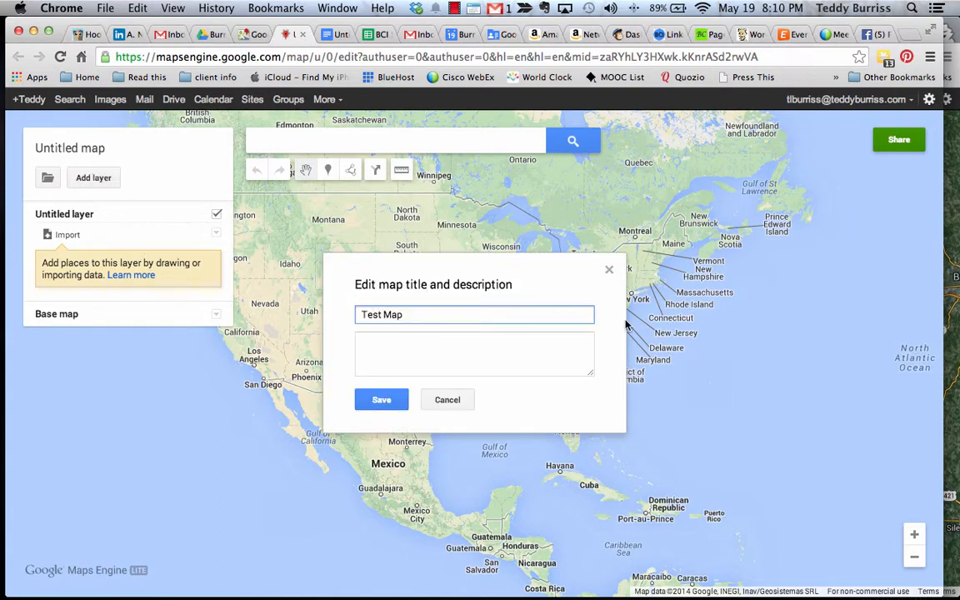
type("st Map")
left_click(381, 400)
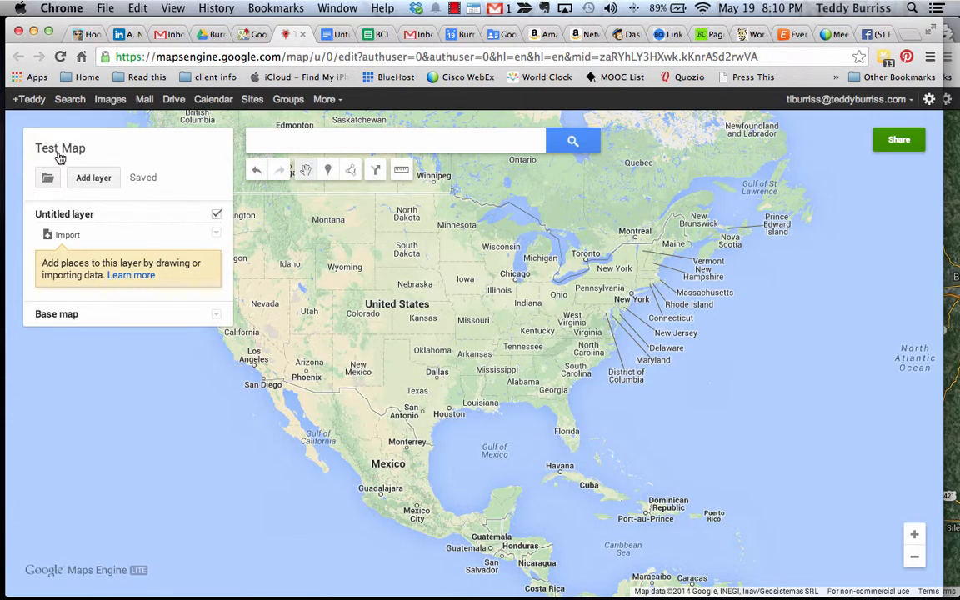
left_click(310, 144)
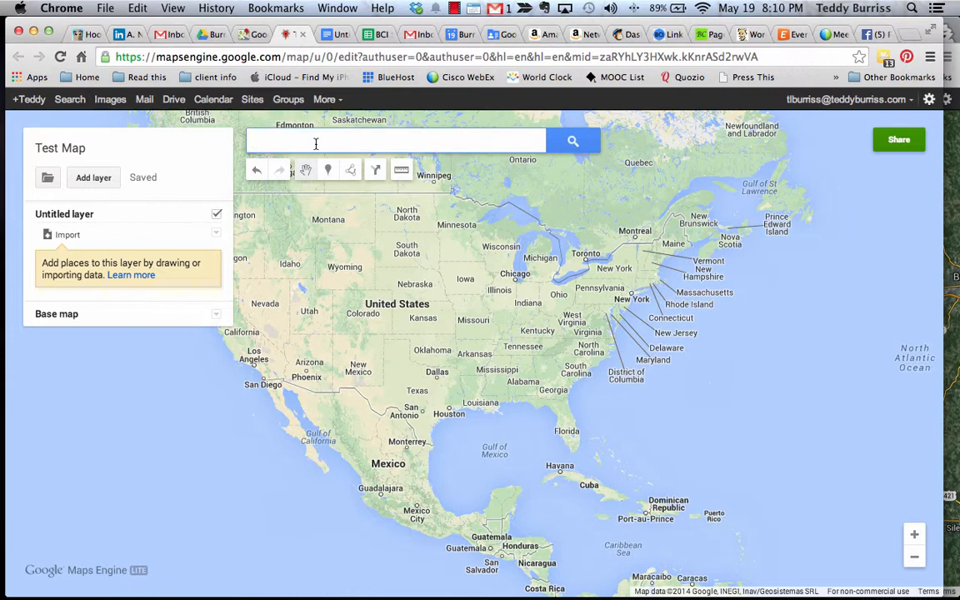
Search 'Whitehouse' and add The White House result to the map's layer
type("Whitehouse")
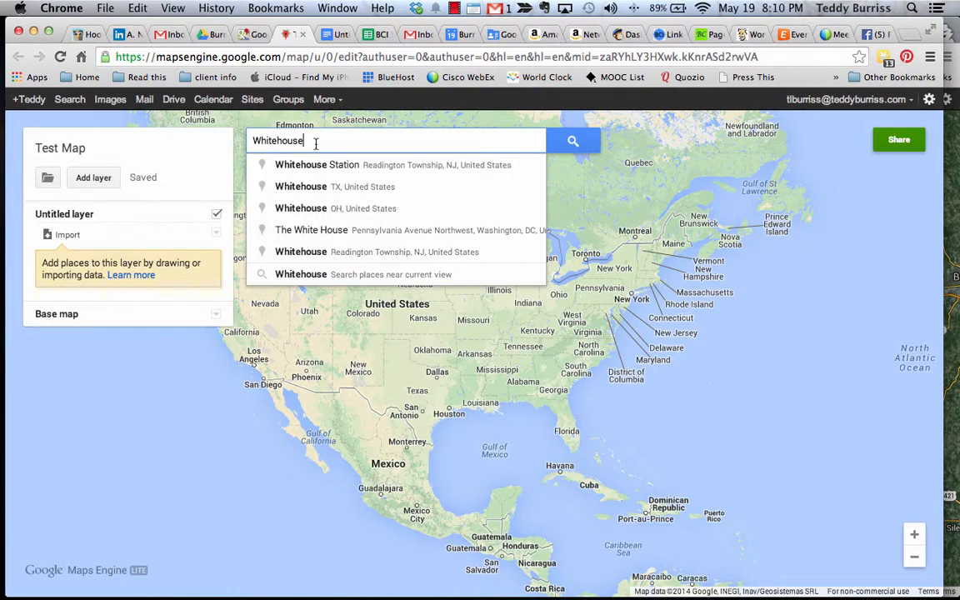
left_click(417, 229)
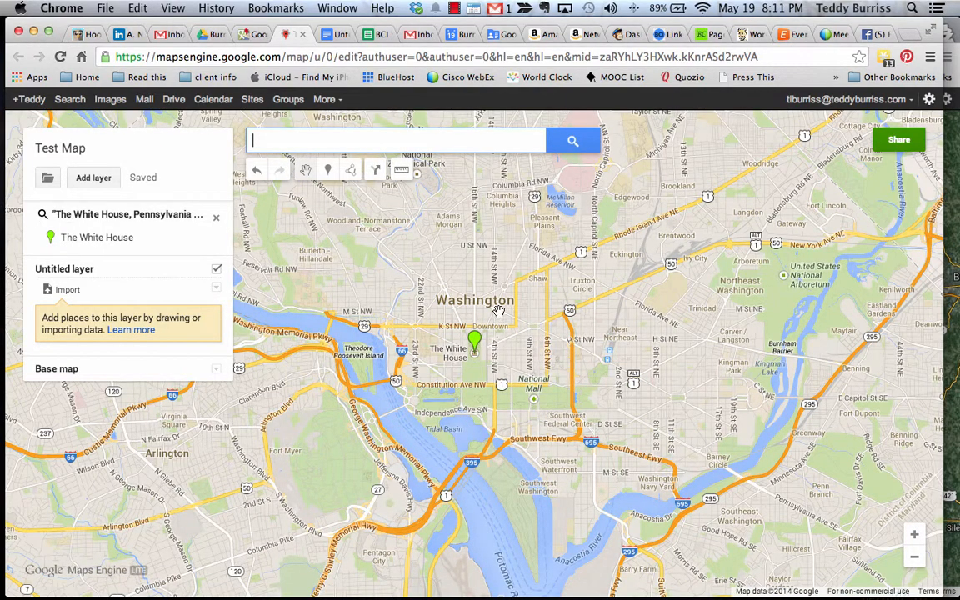
left_click(478, 349)
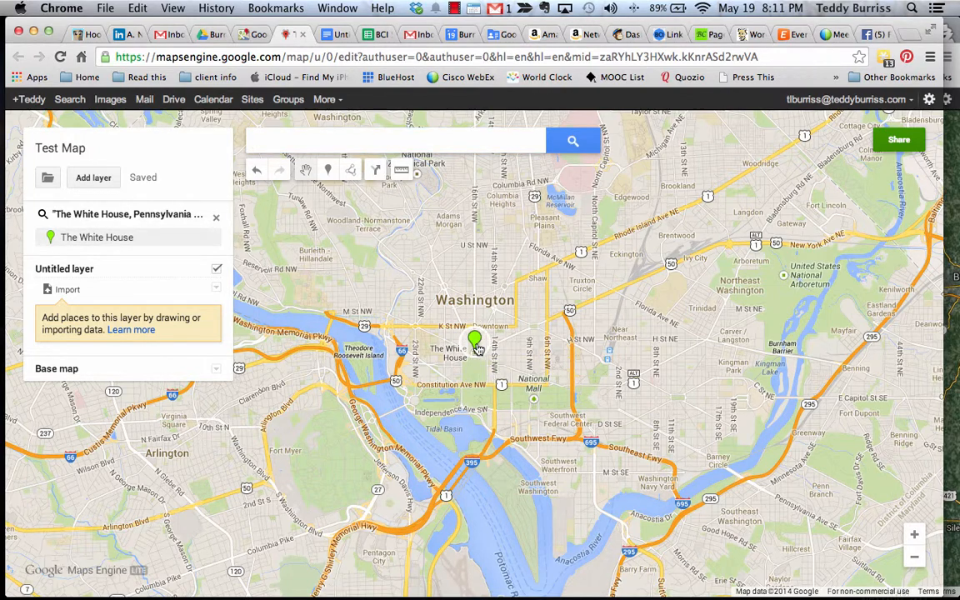
left_click(394, 334)
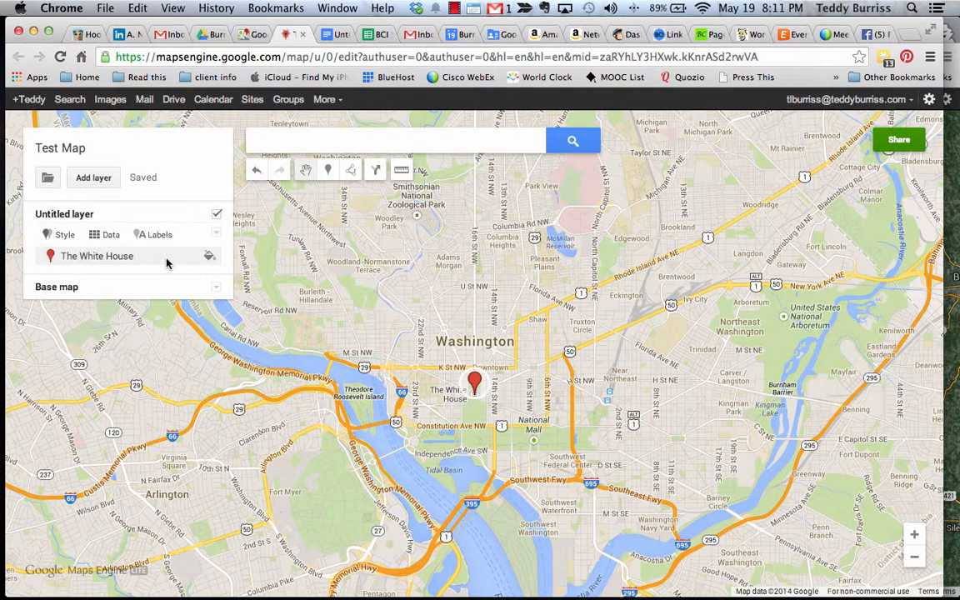
Give The White House pin the description 'This is my office'
left_click(86, 256)
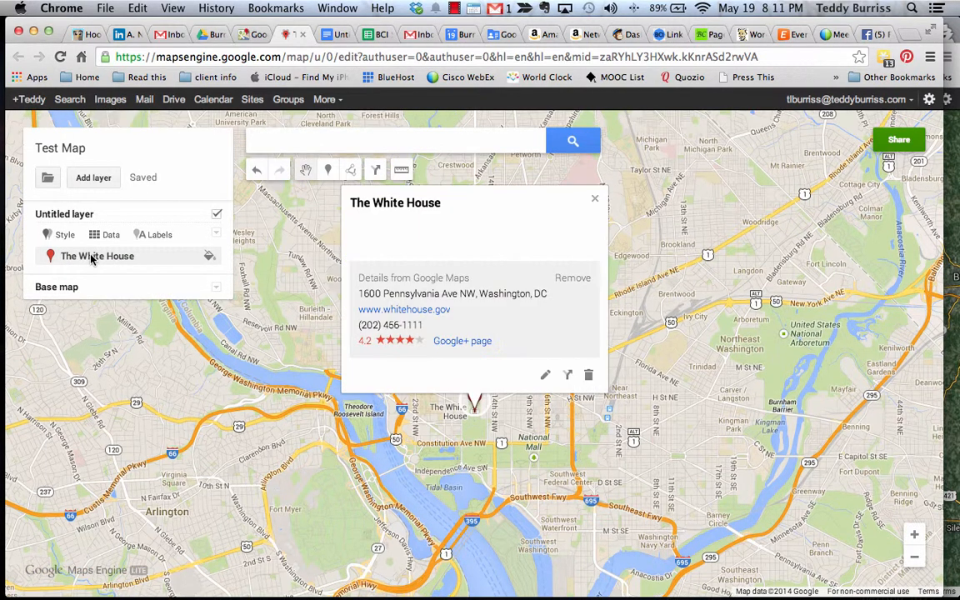
left_click(541, 377)
left_click(447, 233)
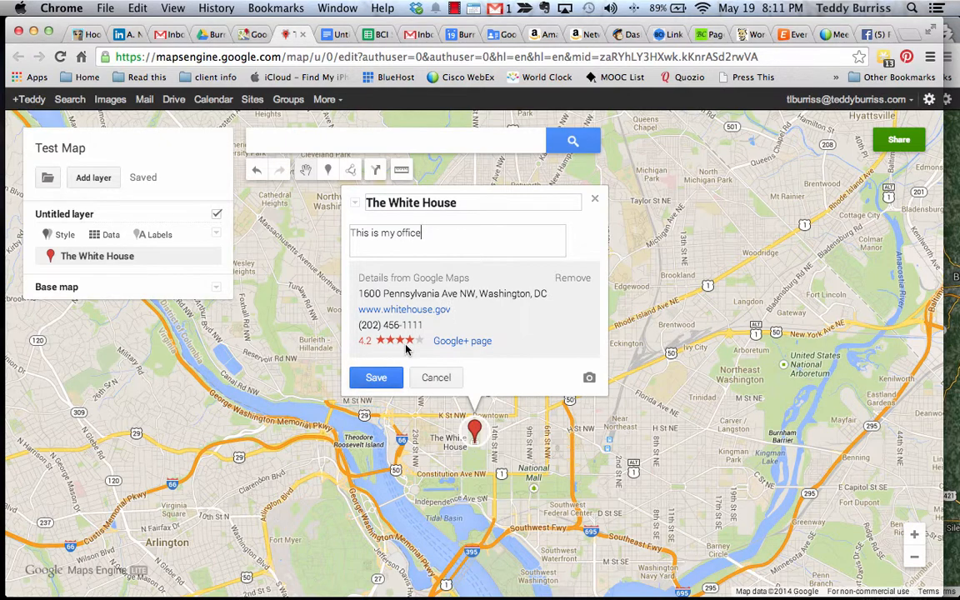
left_click(372, 380)
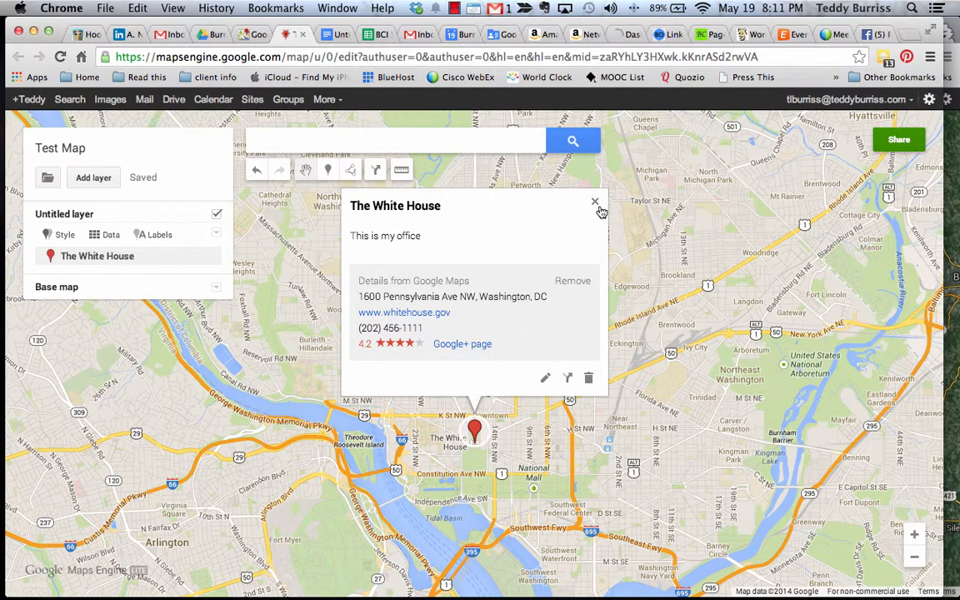
left_click(596, 201)
left_click(300, 150)
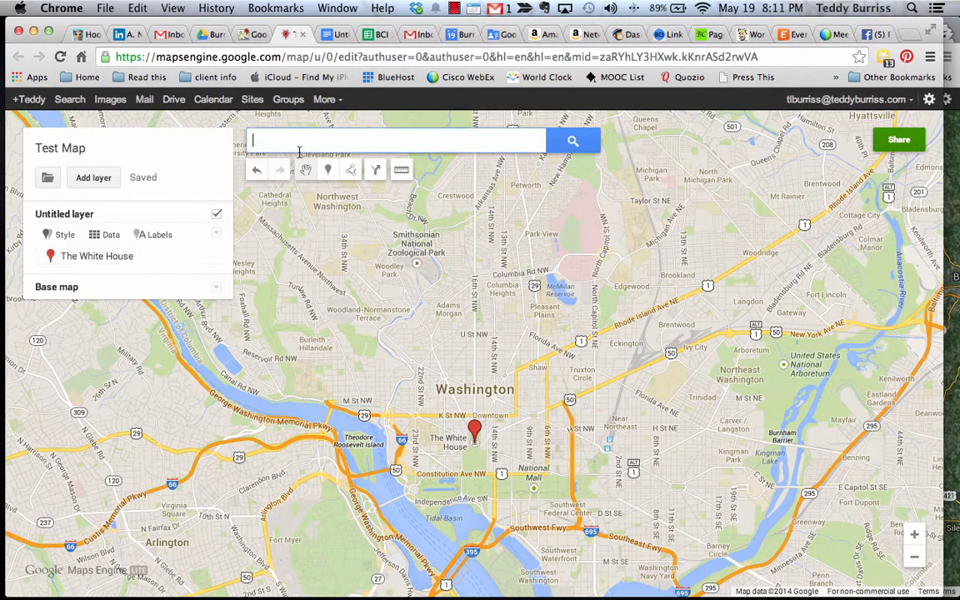
Search 'Pentagon' and add the Pentagon City result to the layer
type("Pen")
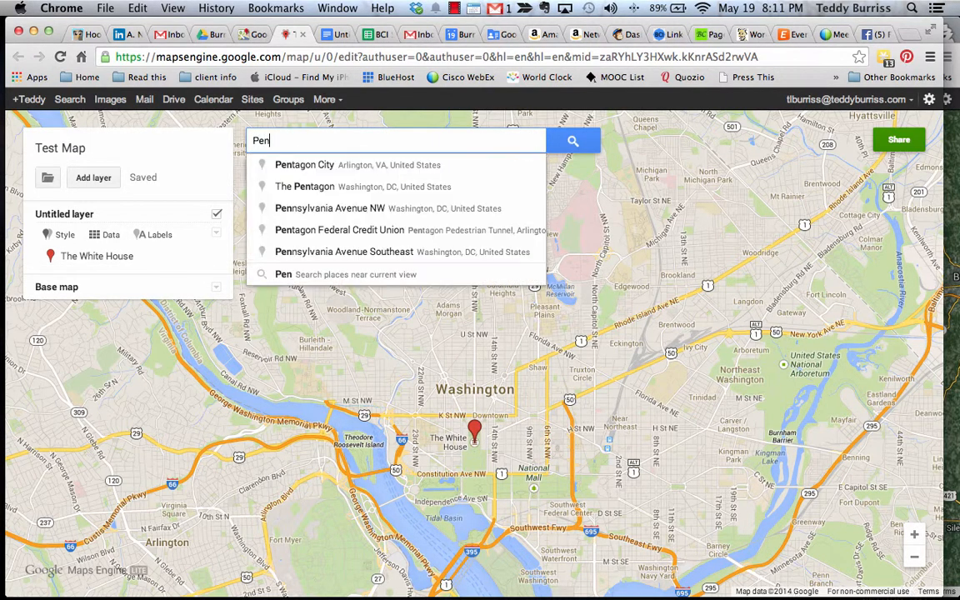
type("tagon")
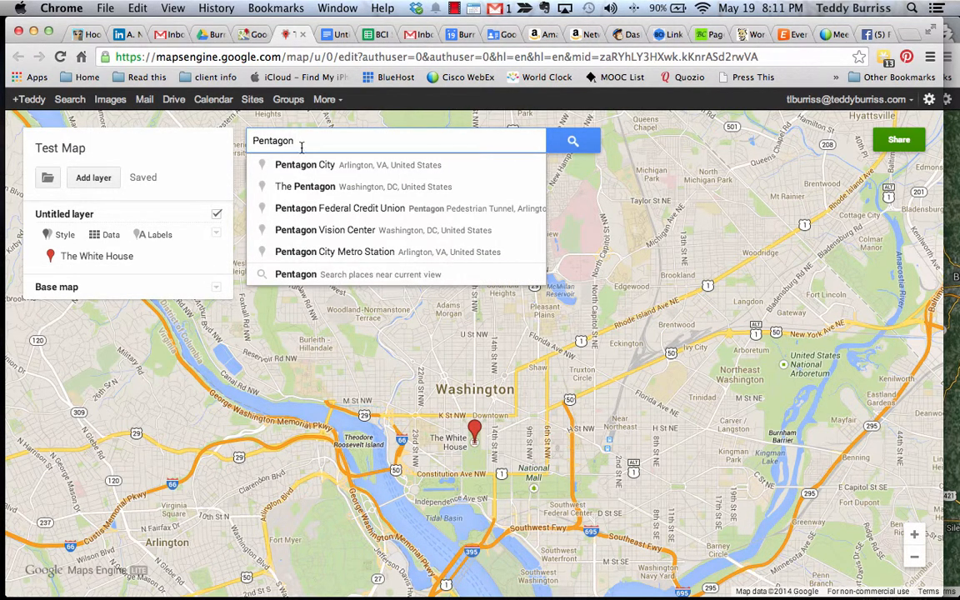
left_click(297, 165)
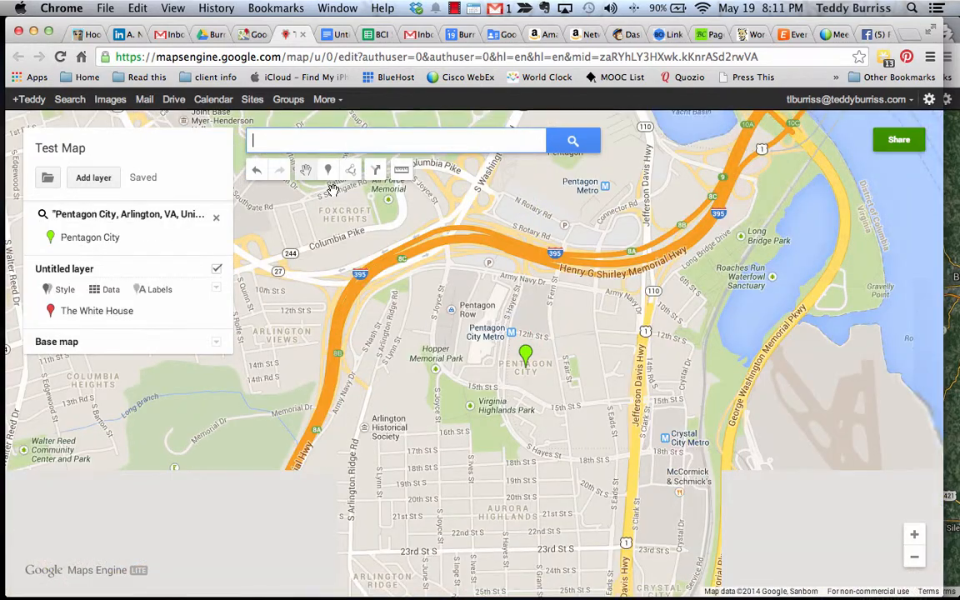
left_click(525, 356)
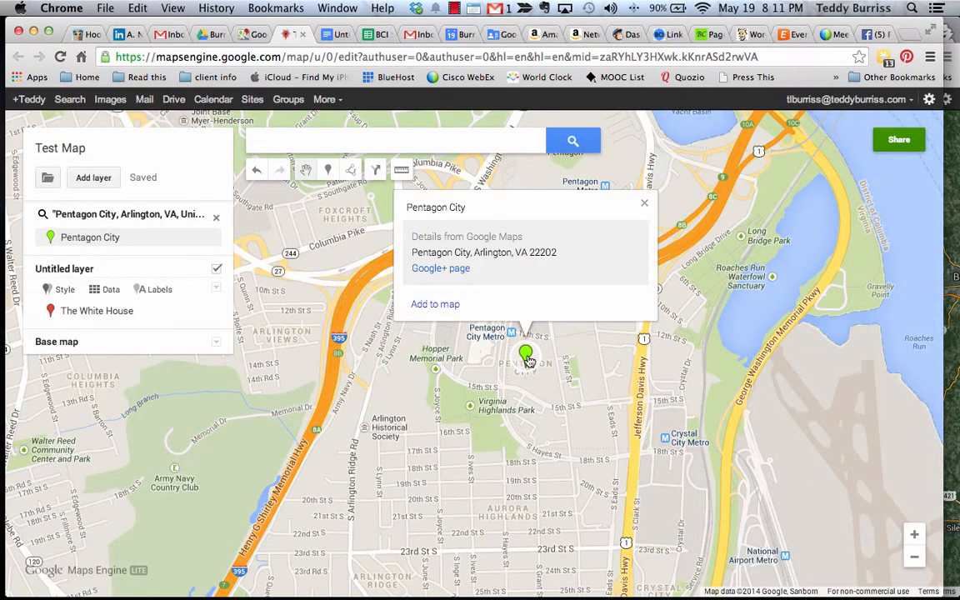
left_click(448, 307)
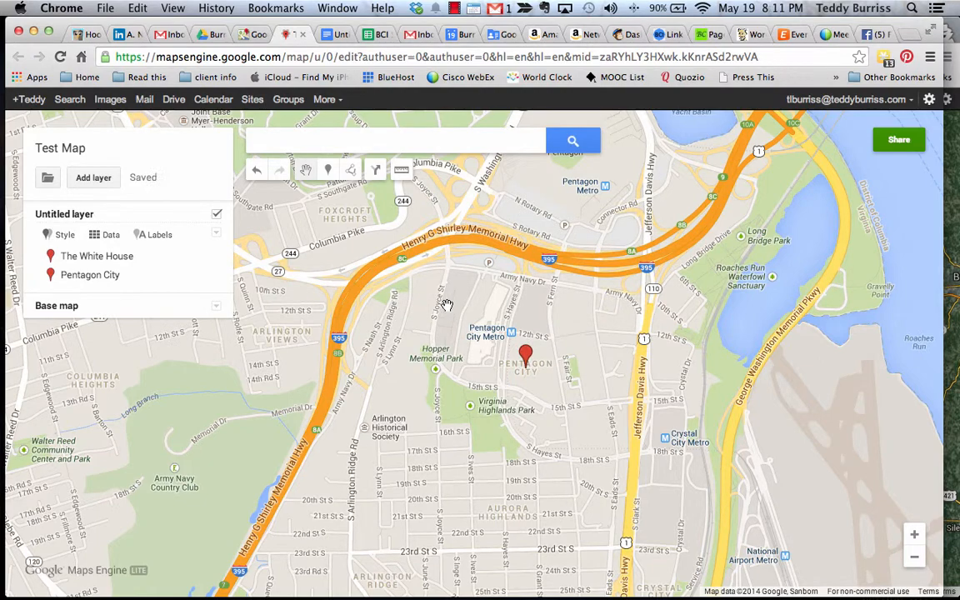
Rename the new pin to 'Pentagon City - My other office'
left_click(77, 278)
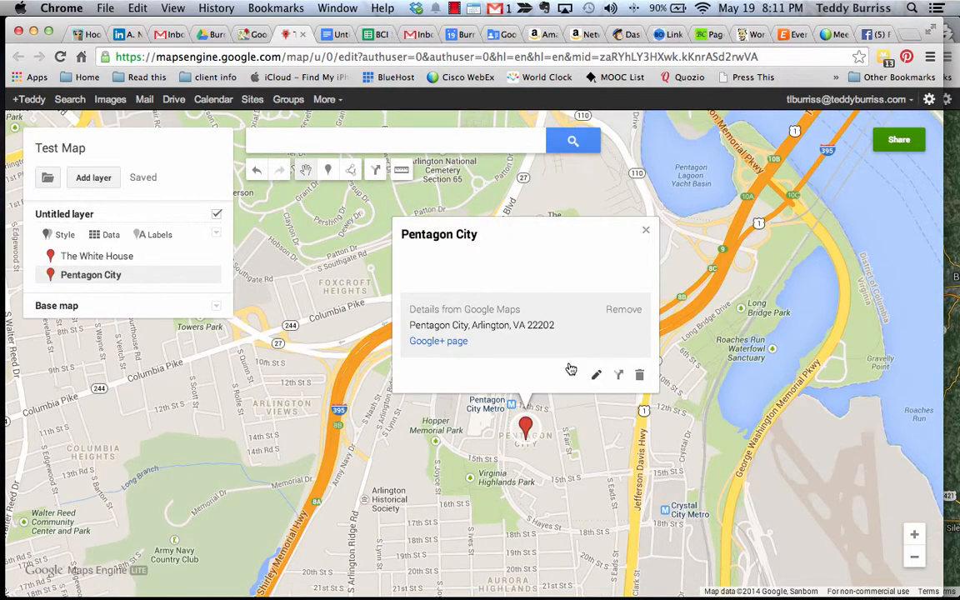
left_click(596, 375)
left_click(527, 233)
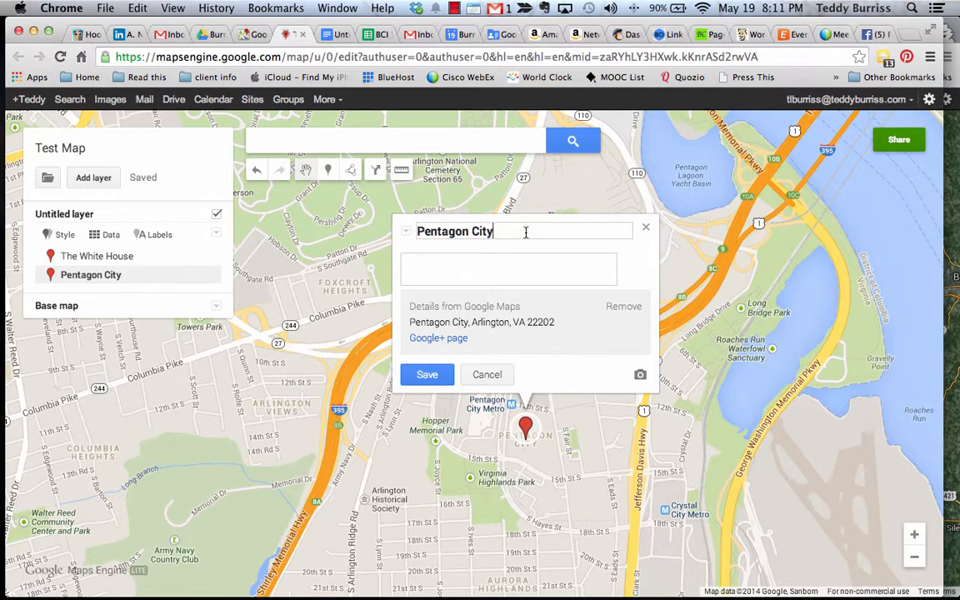
type("- My other office")
left_click(426, 373)
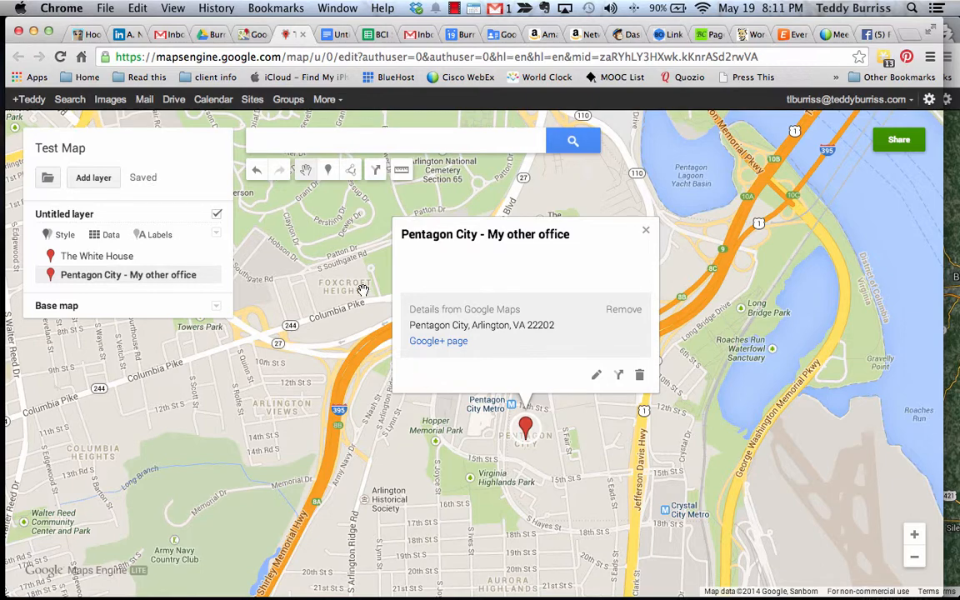
left_click(385, 147)
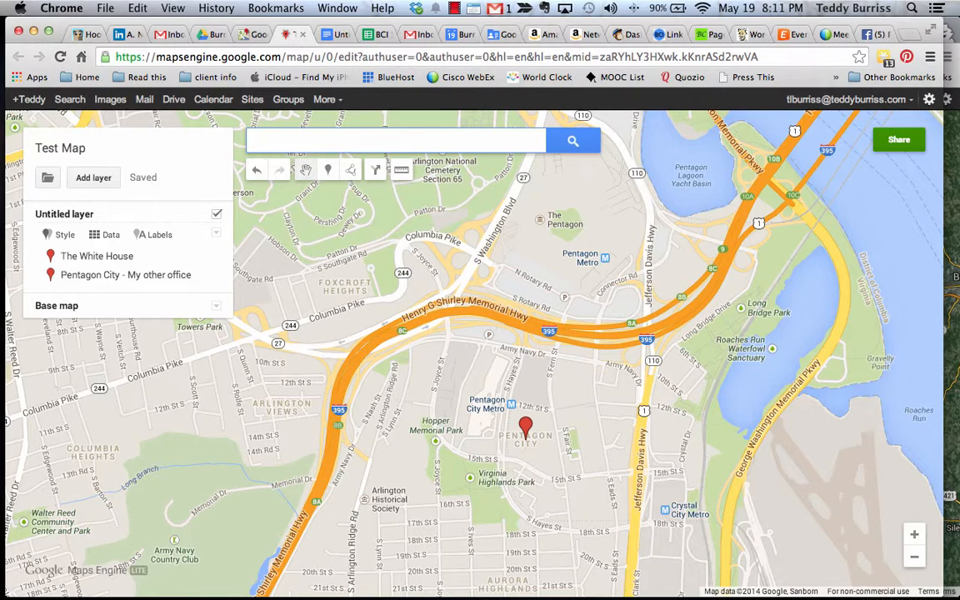
Search 'National' and add the Smithsonian National Air and Space Museum to the layer
type("National")
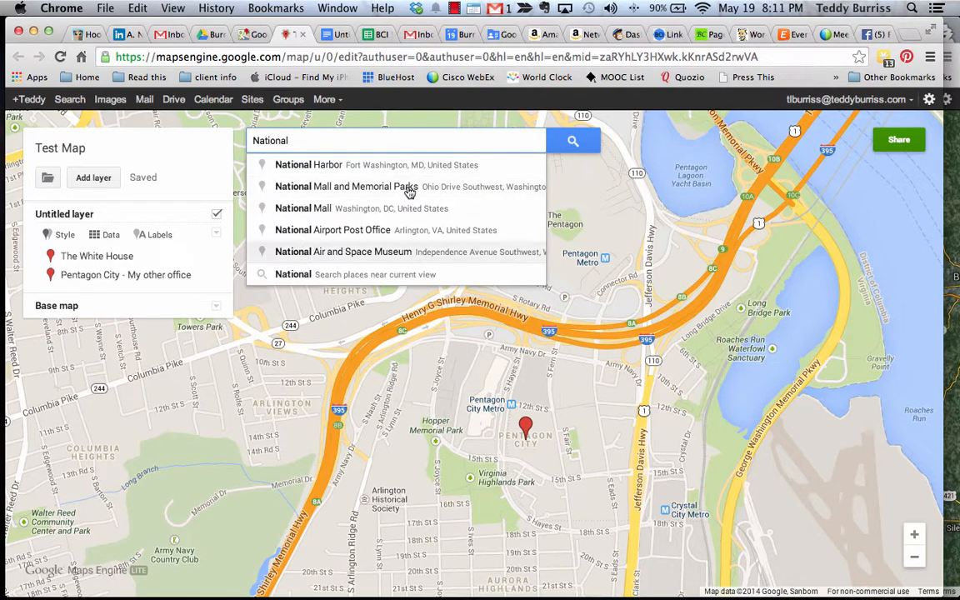
left_click(328, 251)
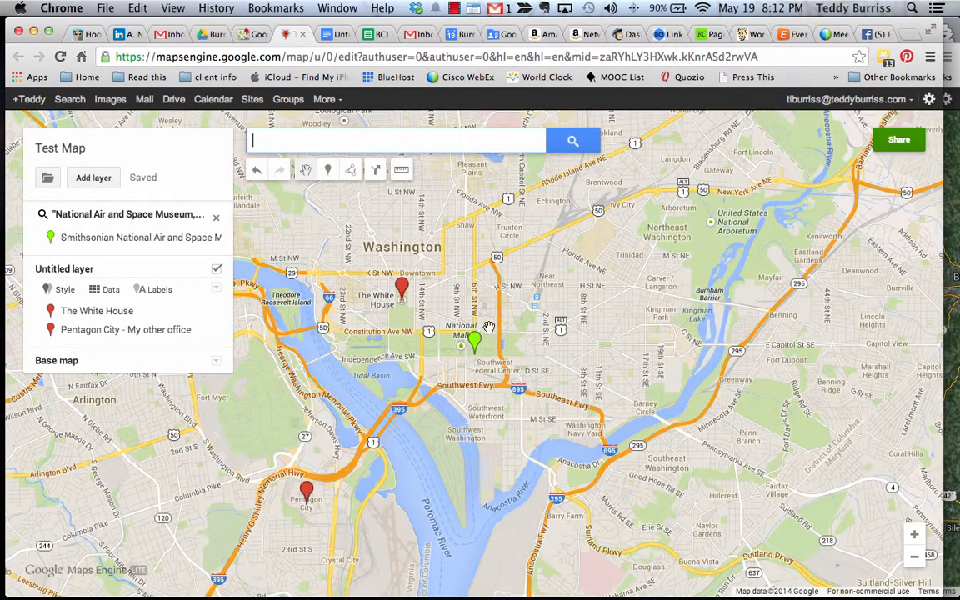
left_click(475, 338)
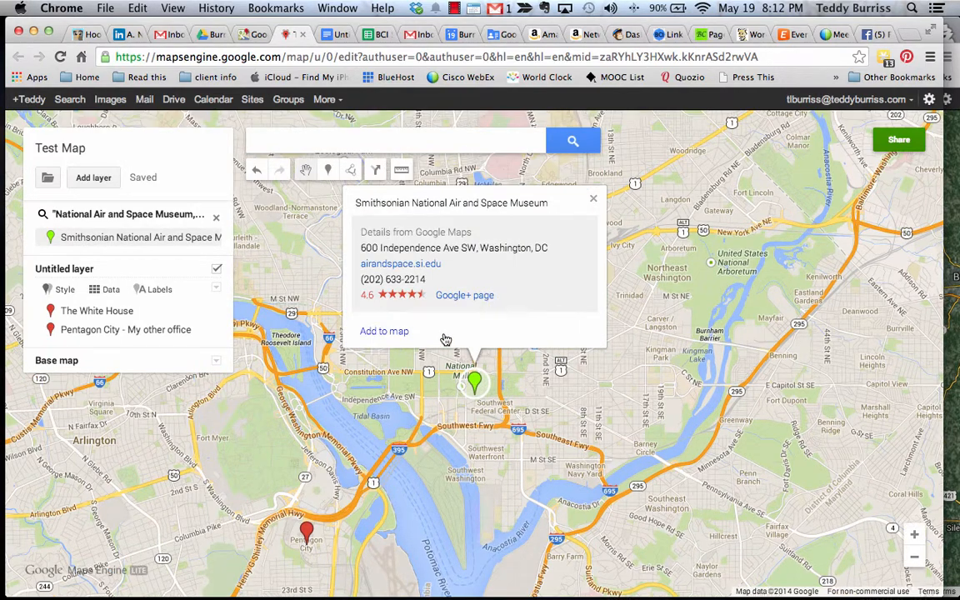
left_click(384, 331)
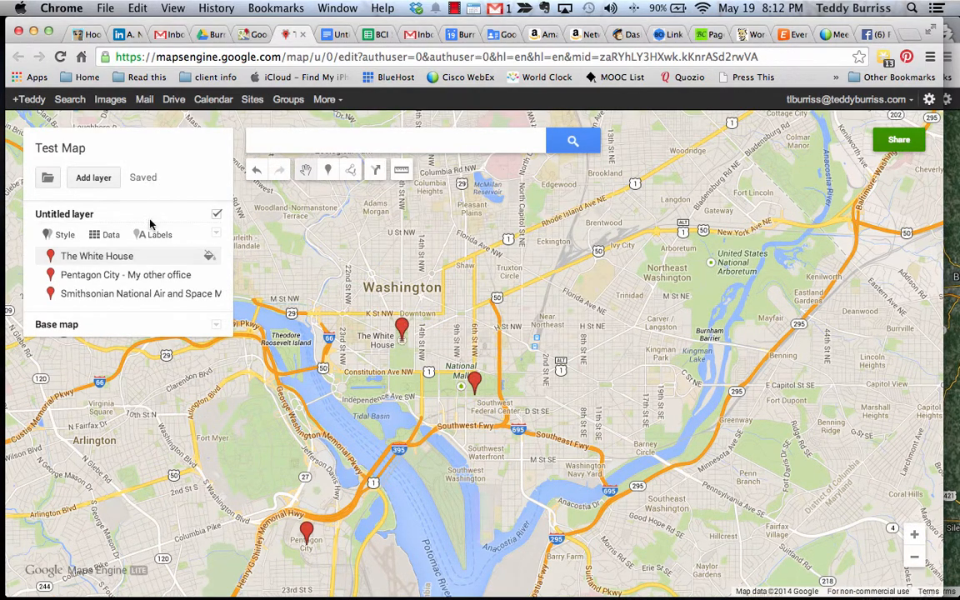
Append ' - yet another office' to the museum pin's title and note 'Visit me on Mondays'
left_click(115, 275)
left_click(125, 295)
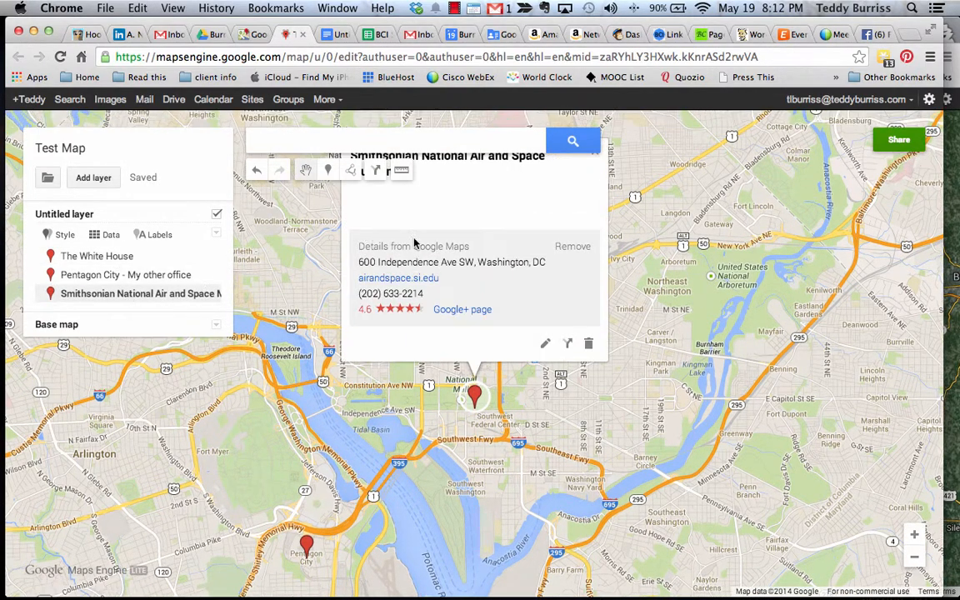
left_click(545, 343)
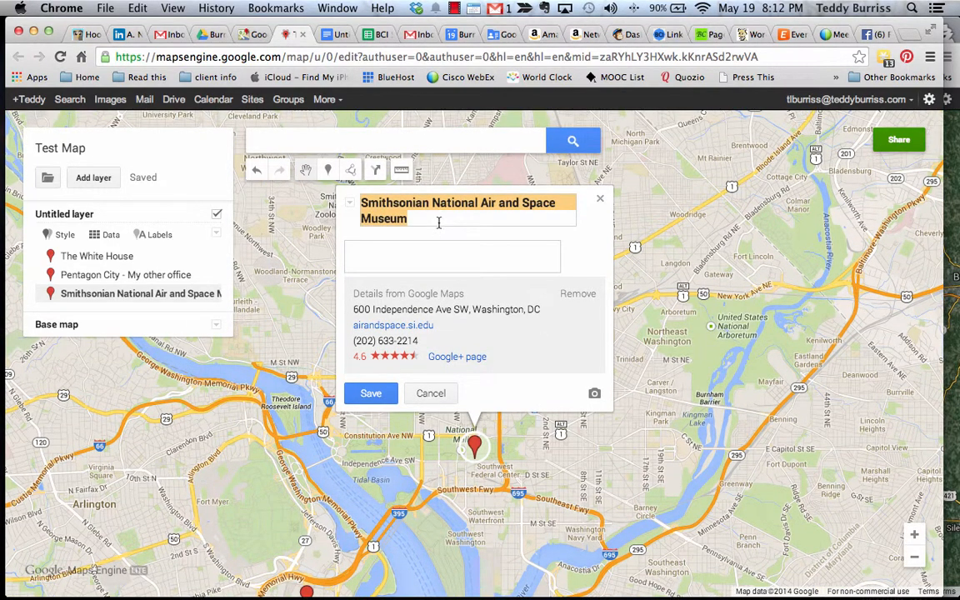
left_click(433, 215)
type("- ye")
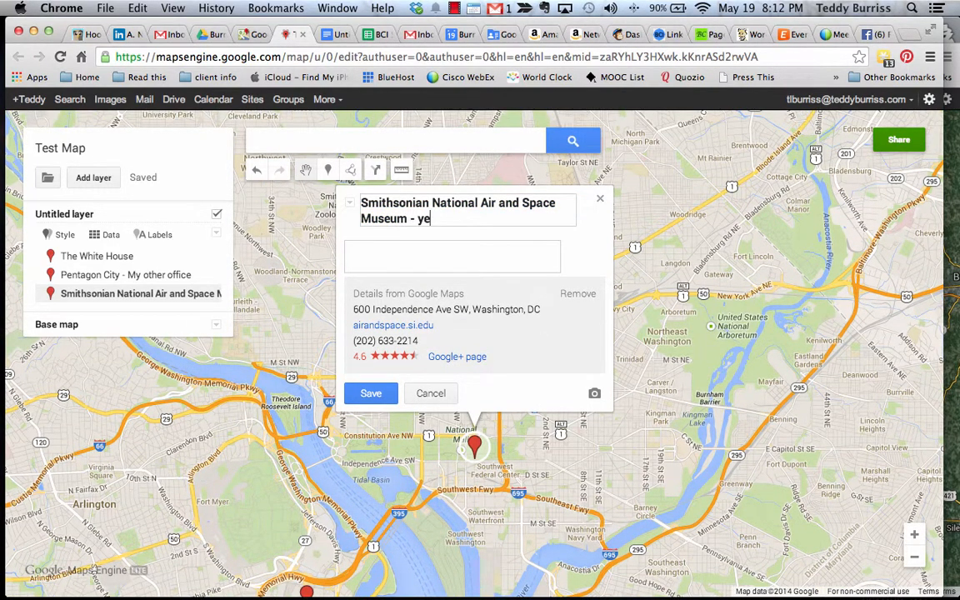
type("t another office")
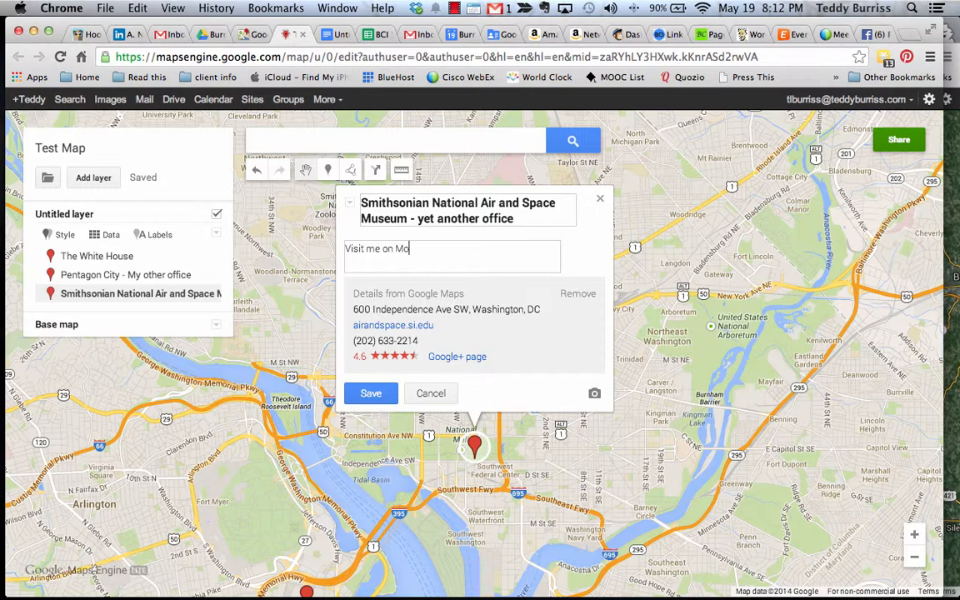
left_click(380, 392)
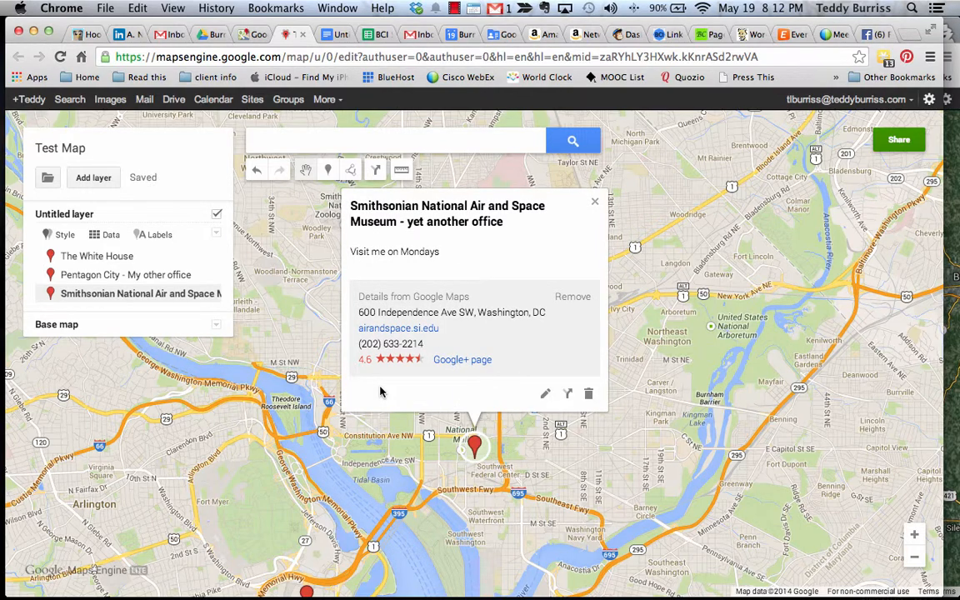
left_click(595, 201)
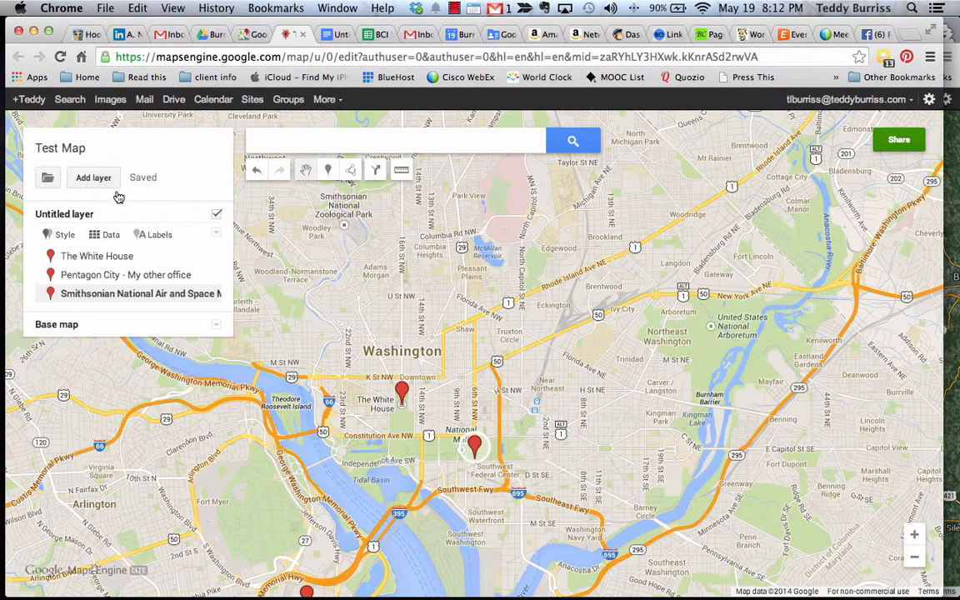
left_click(61, 150)
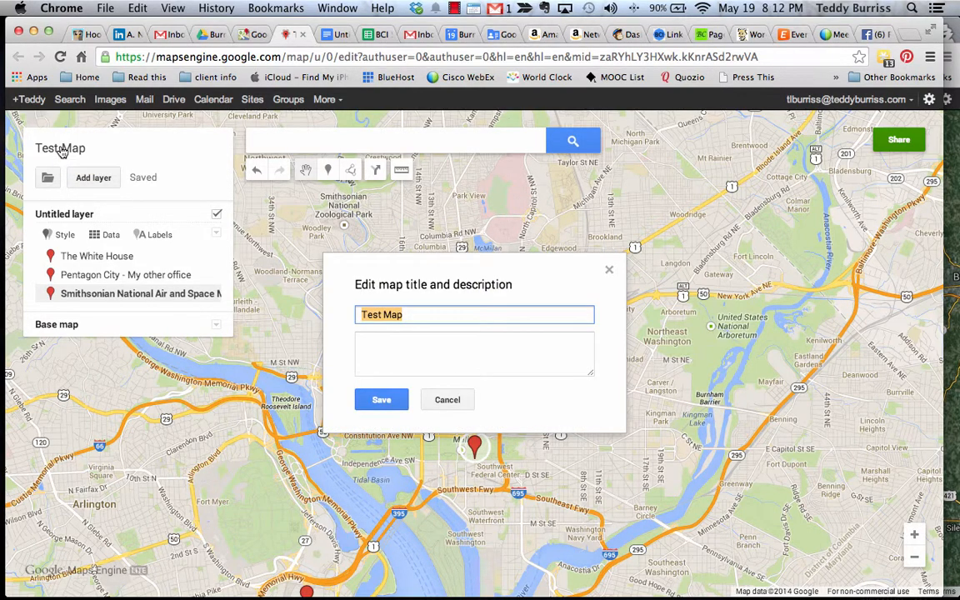
left_click(438, 404)
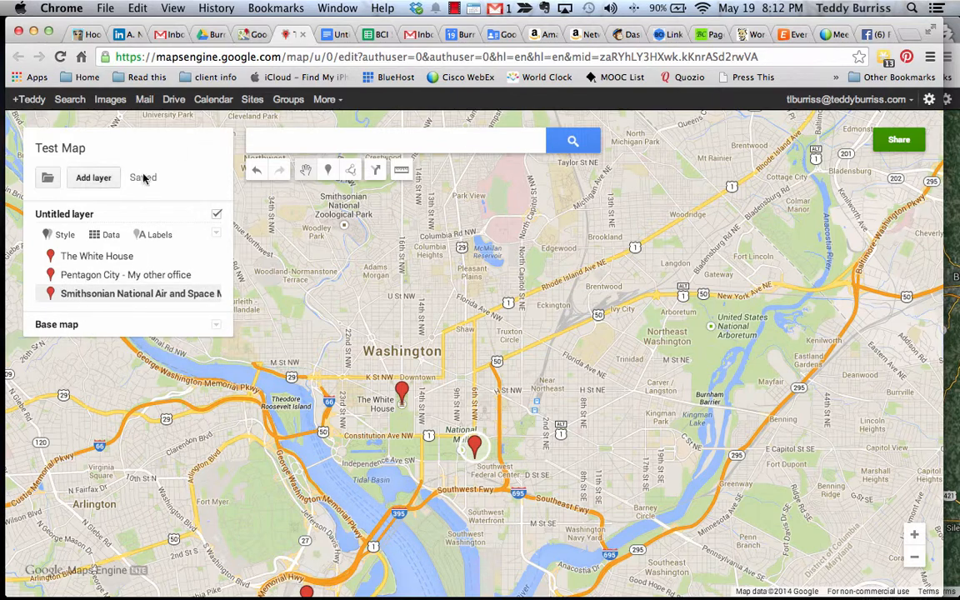
Set Test Map's sharing access to 'Public on the web' and save
left_click(899, 150)
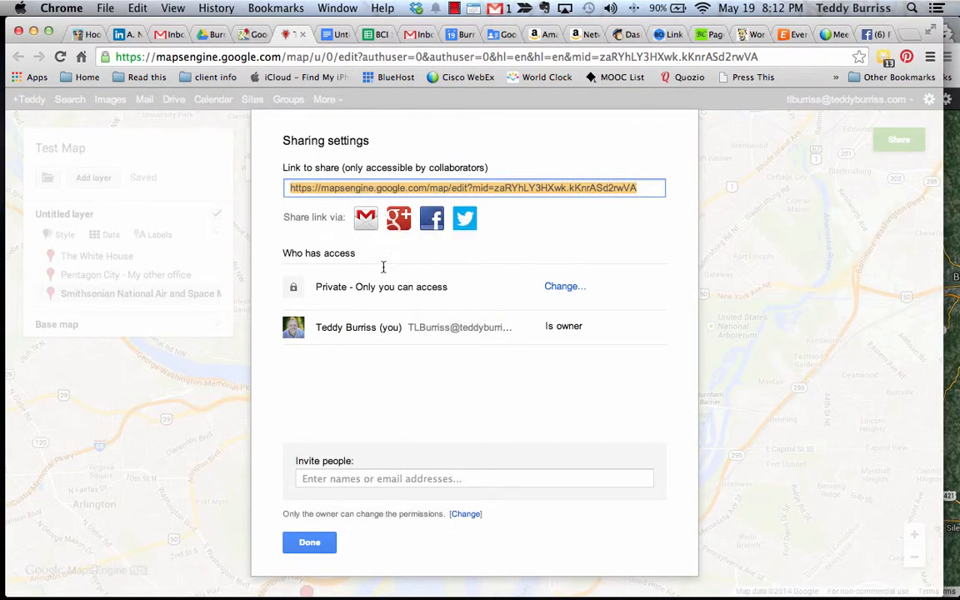
left_click(563, 287)
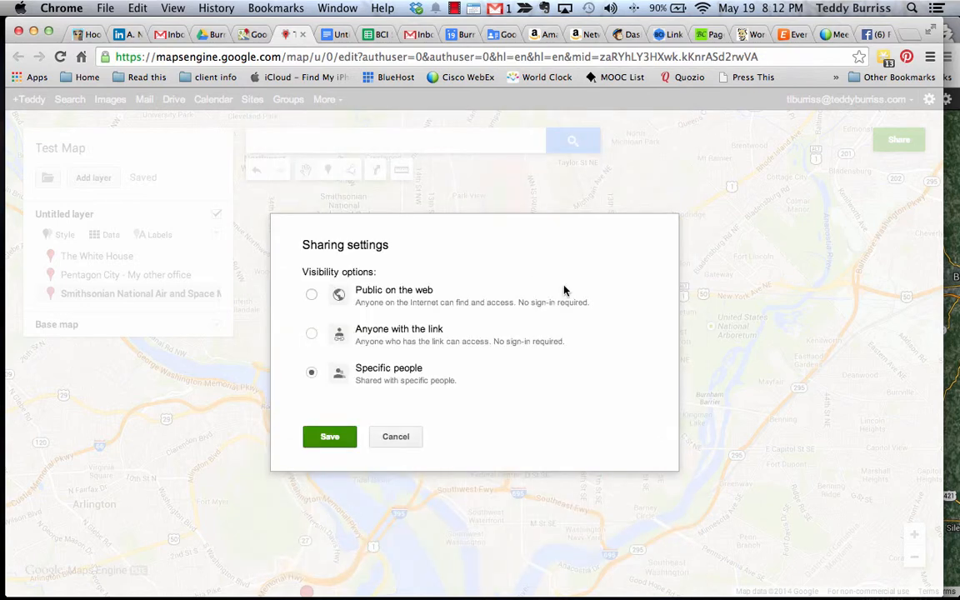
left_click(312, 296)
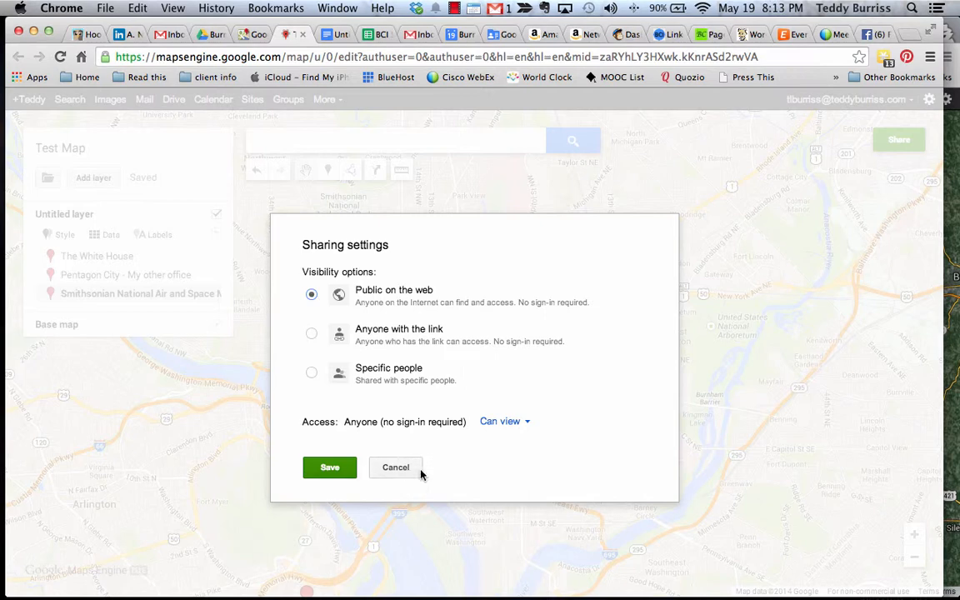
left_click(332, 470)
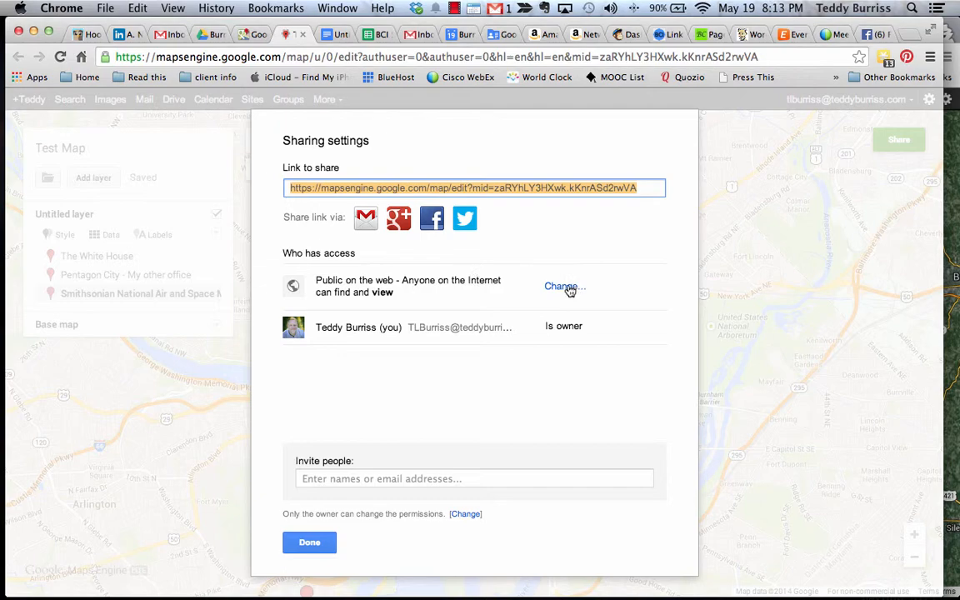
left_click(309, 543)
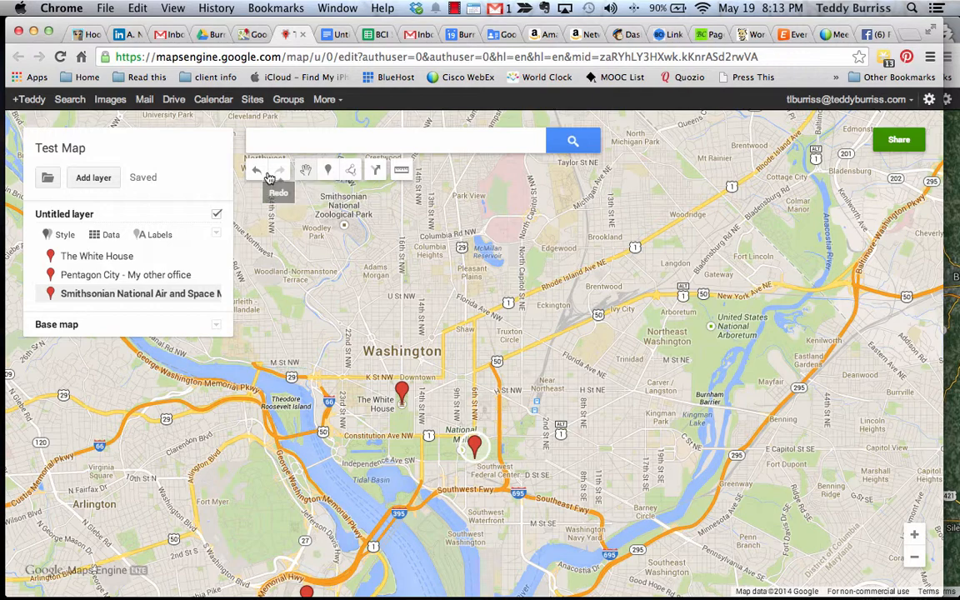
left_click(105, 8)
left_click(146, 56)
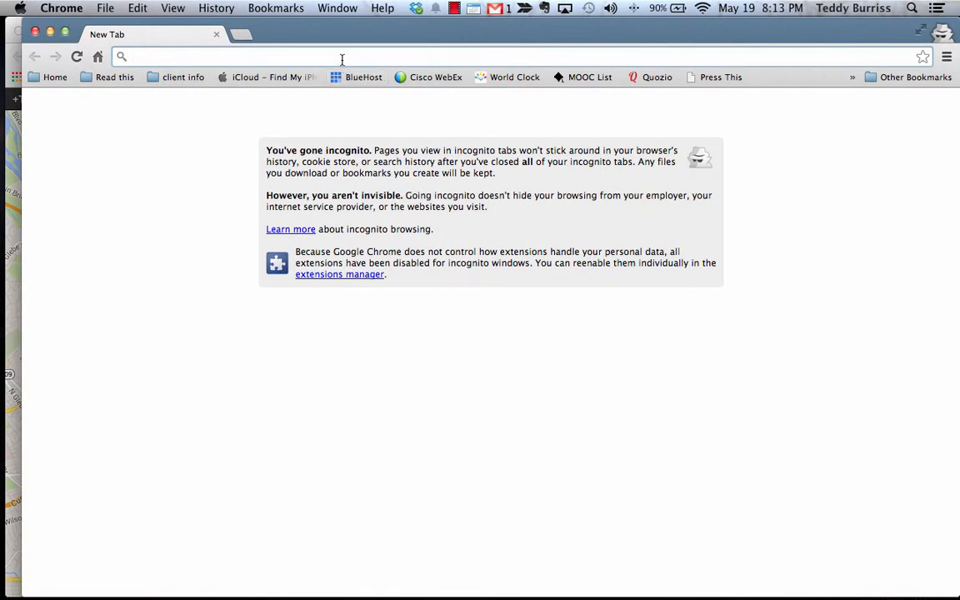
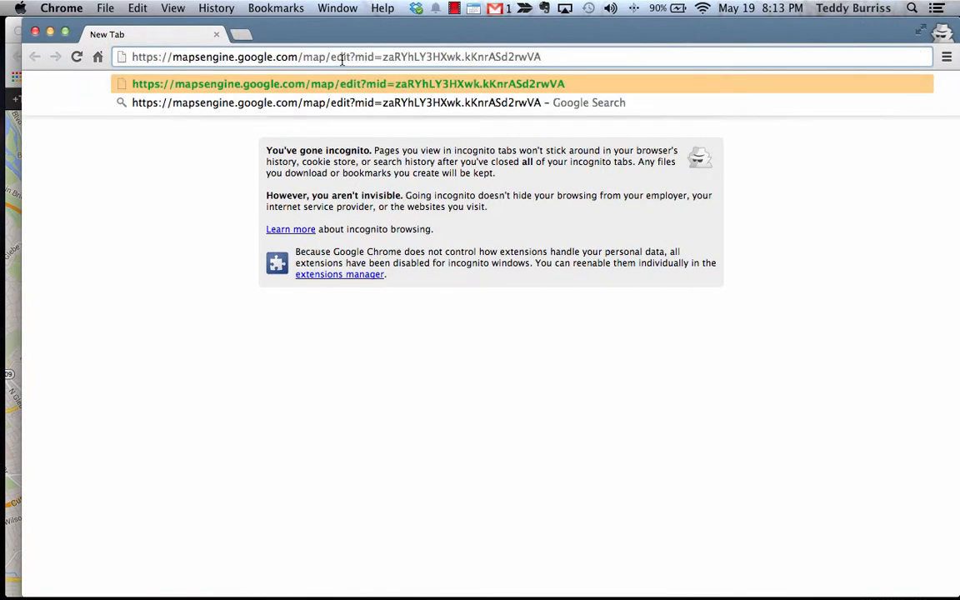
key("Return")
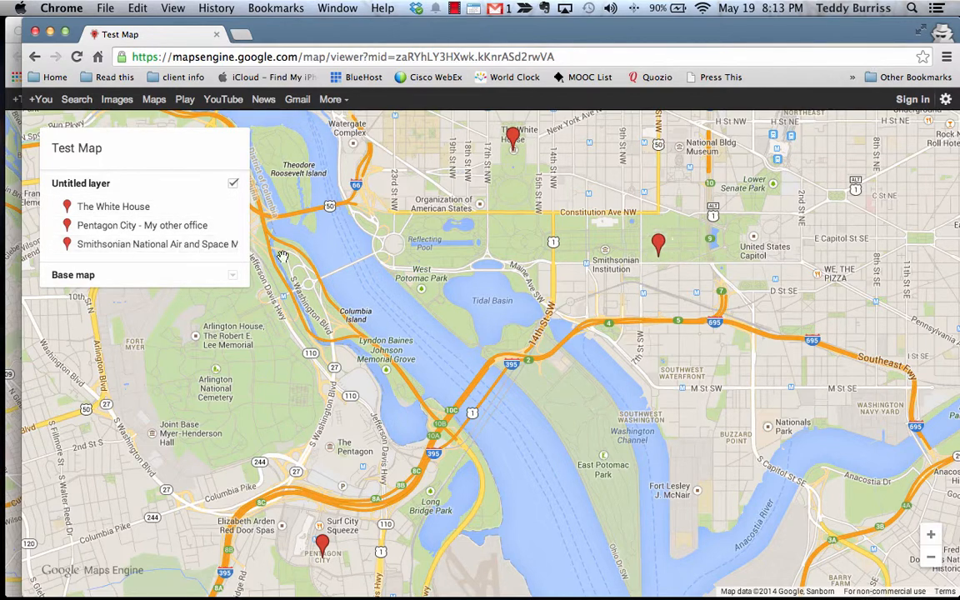
left_click(657, 242)
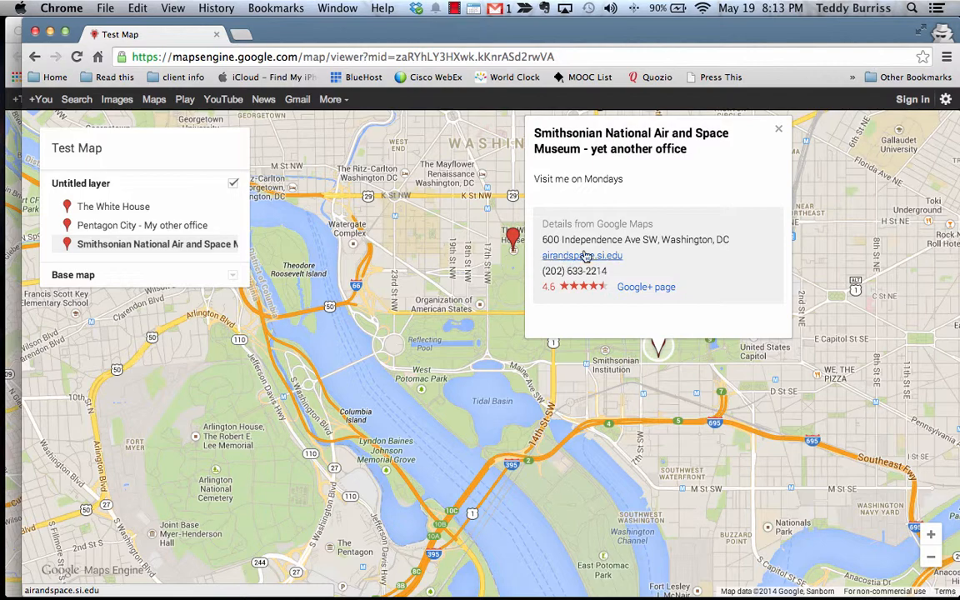
left_click(513, 240)
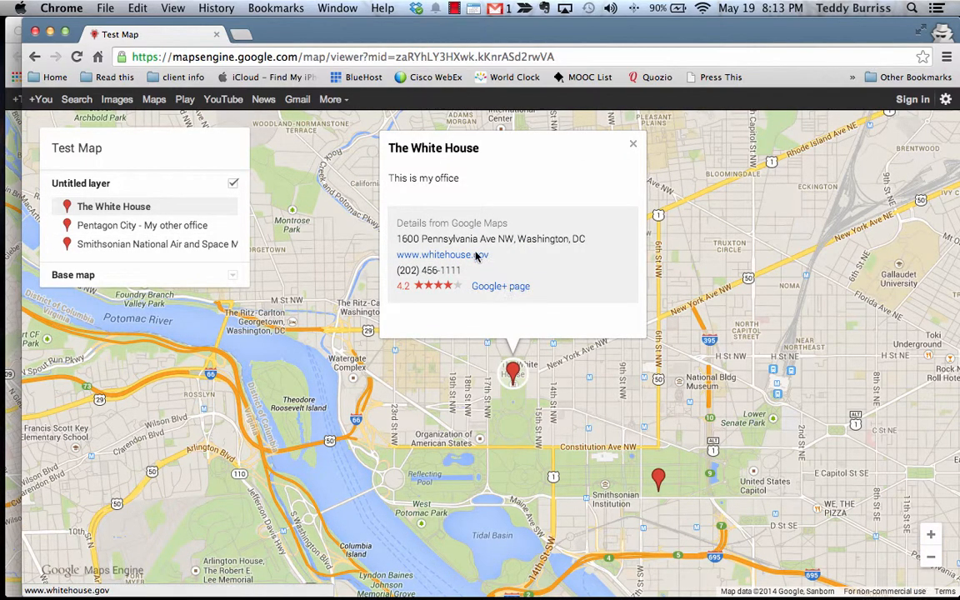
left_click(633, 144)
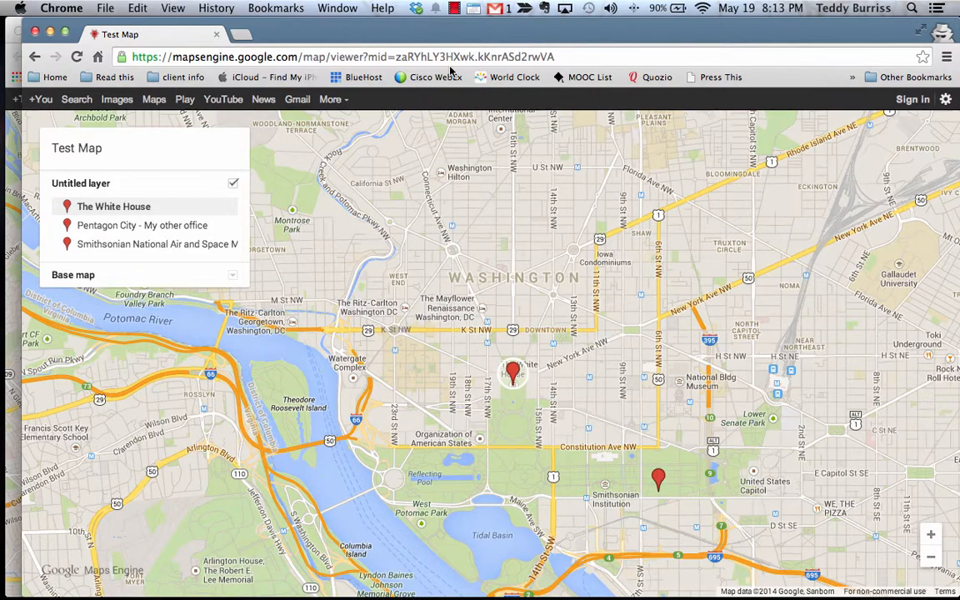
left_click(34, 33)
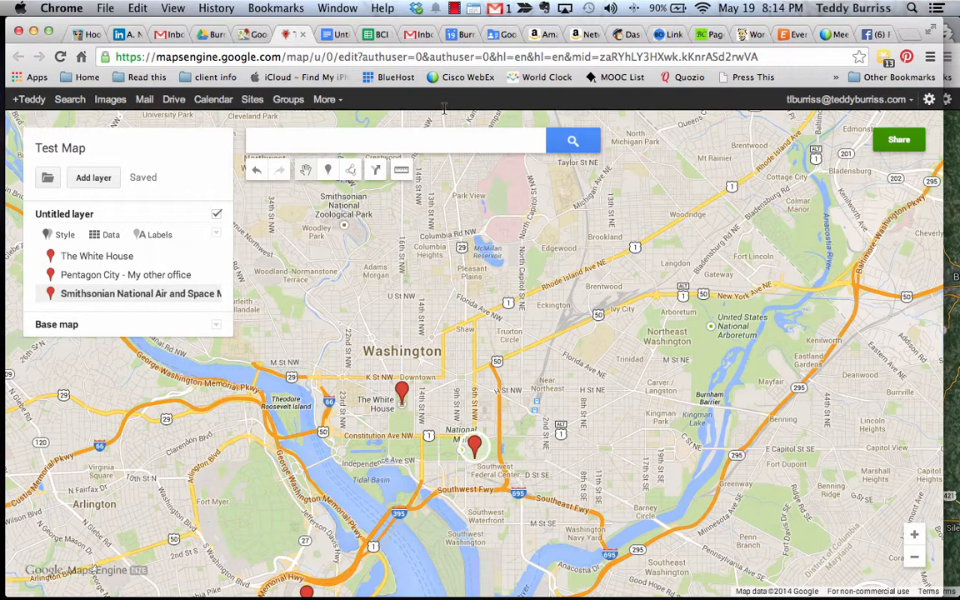
Close the editor tabs, relaunch Google Maps from Drive, and open Test Map from custom maps
left_click(303, 34)
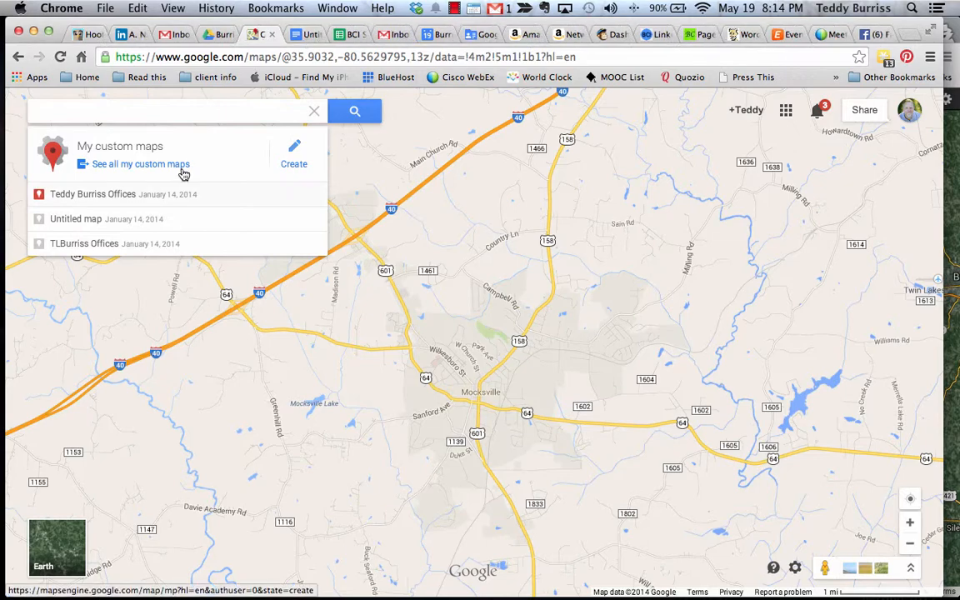
left_click(274, 34)
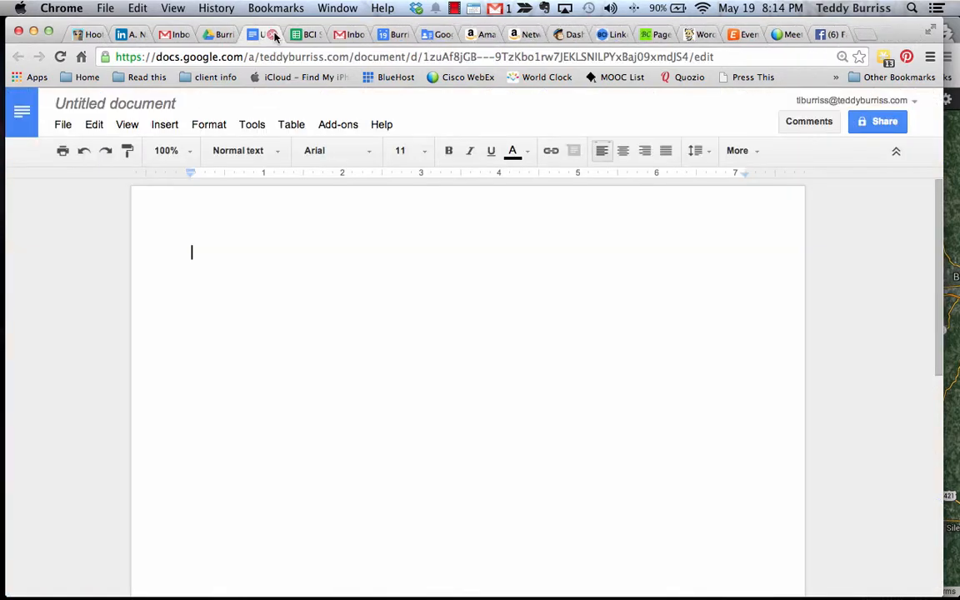
left_click(227, 36)
left_click(786, 110)
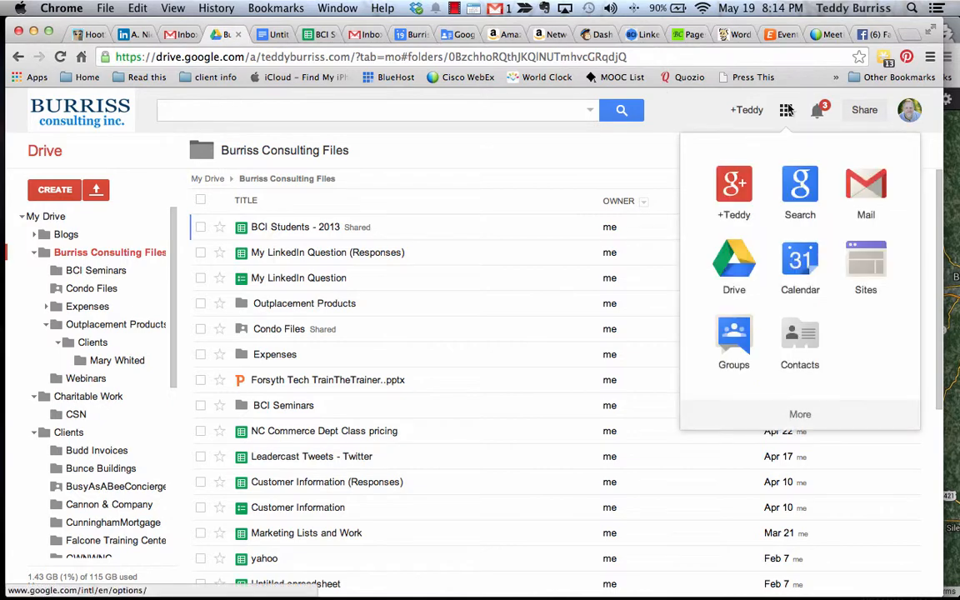
left_click(799, 416)
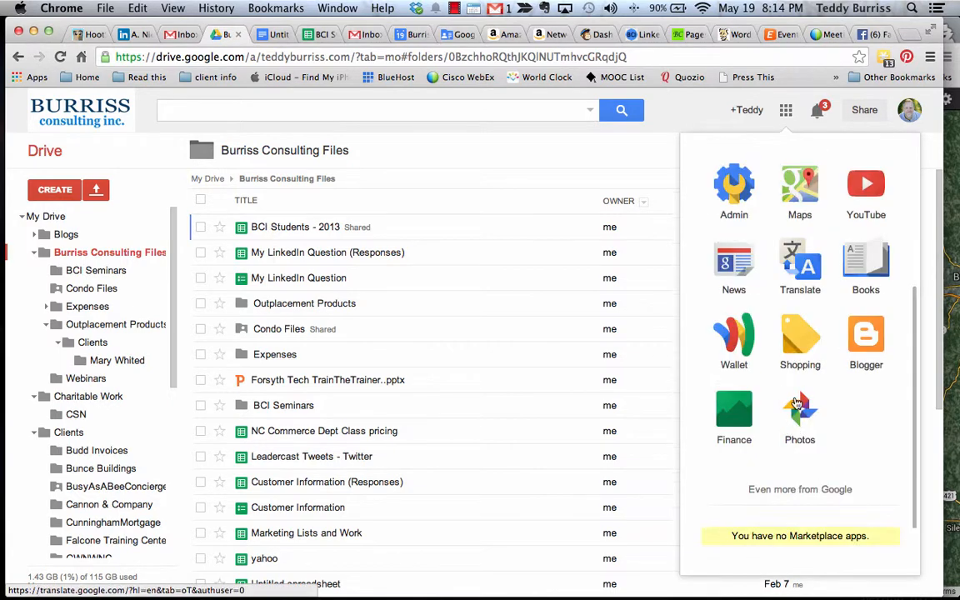
left_click(805, 198)
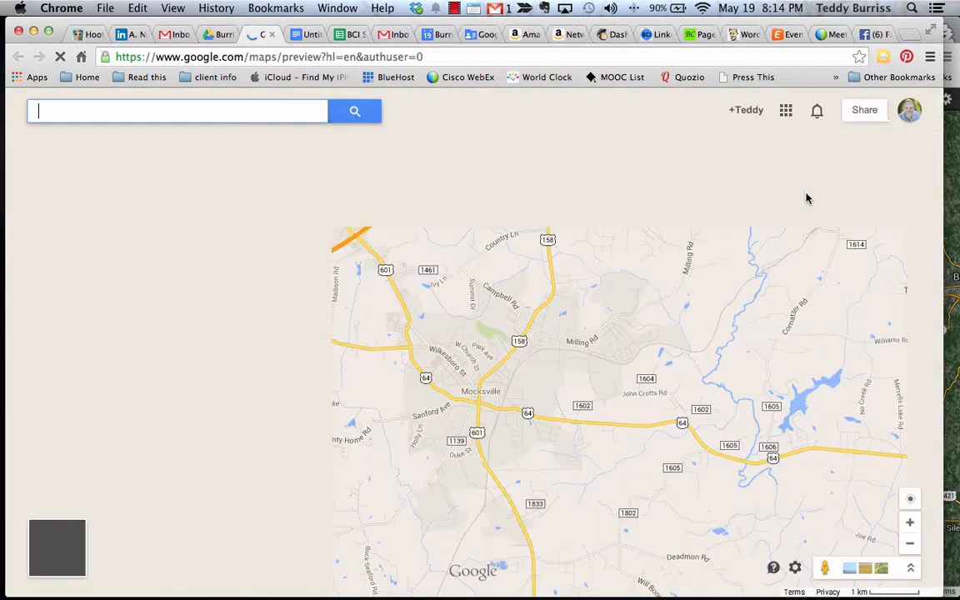
left_click(176, 103)
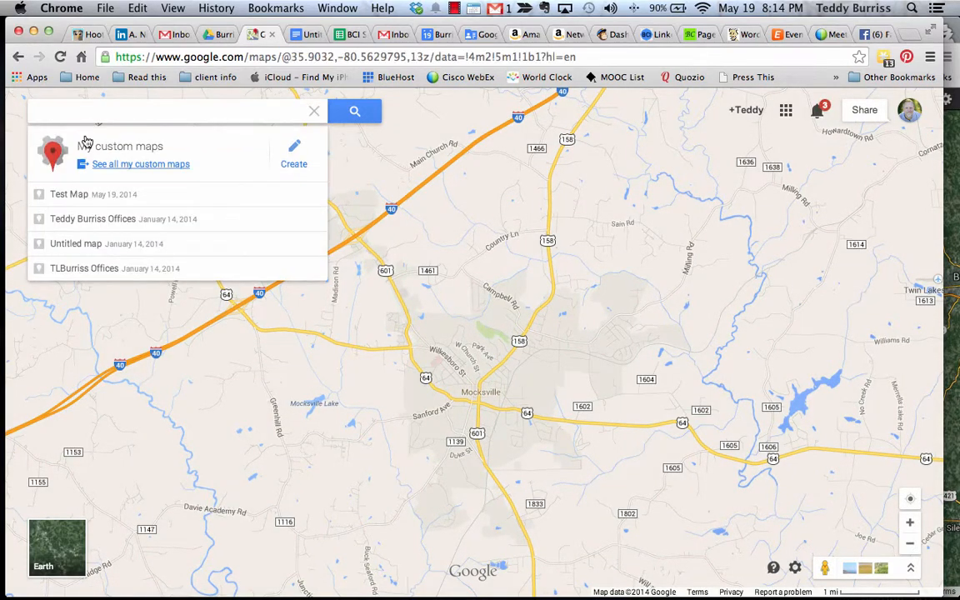
left_click(65, 199)
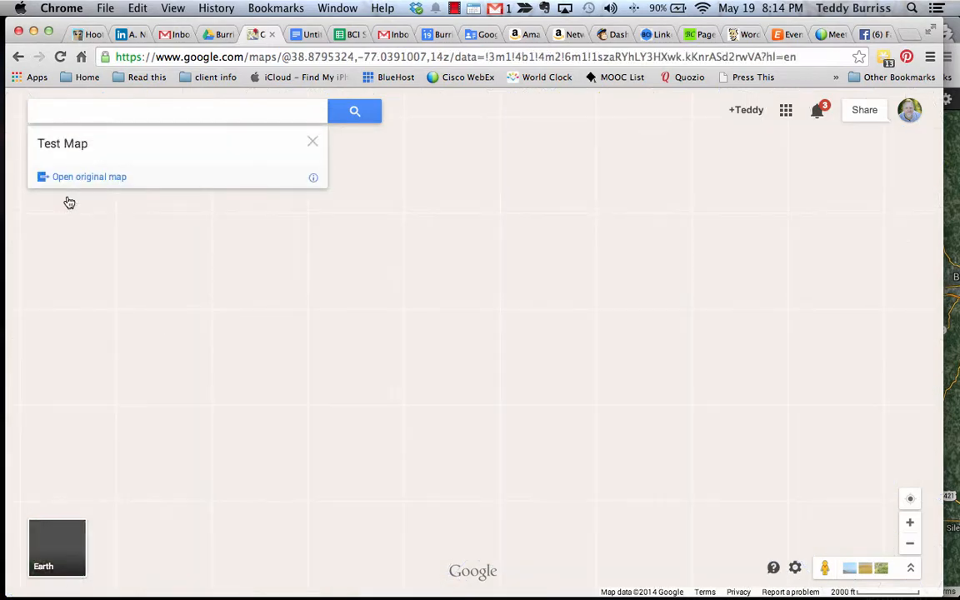